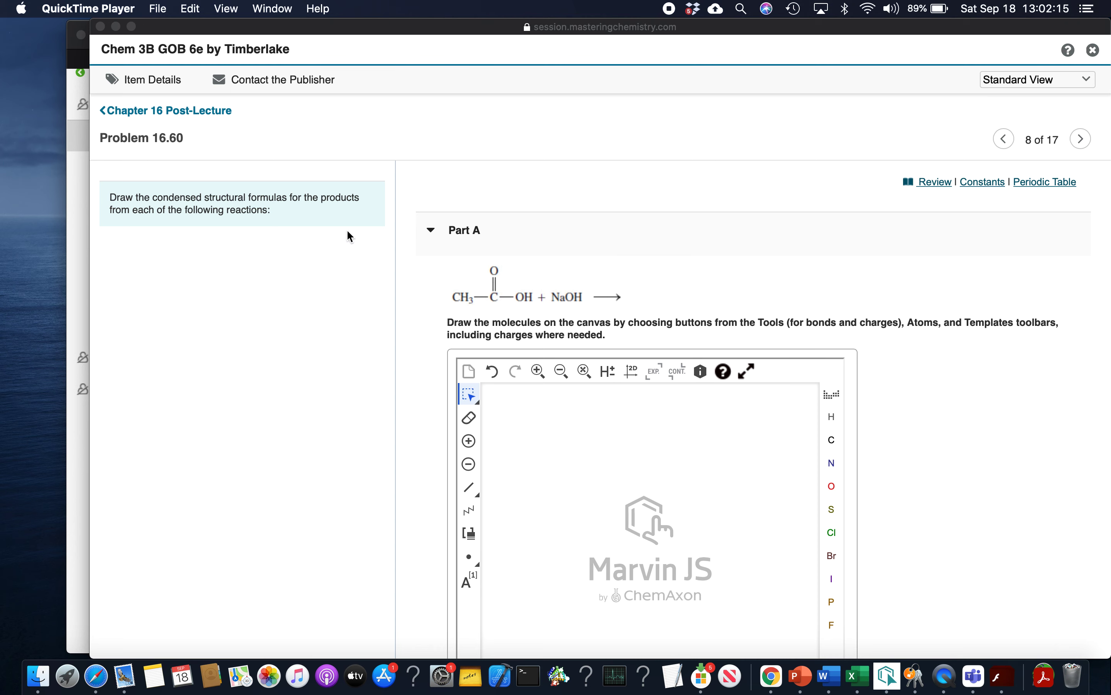
# Examine the Part A reaction of the carboxylic acid with NaOH together with its drawing canvas
pyautogui.scroll(-2, 615, 294)
pyautogui.scroll(-2, 615, 294)
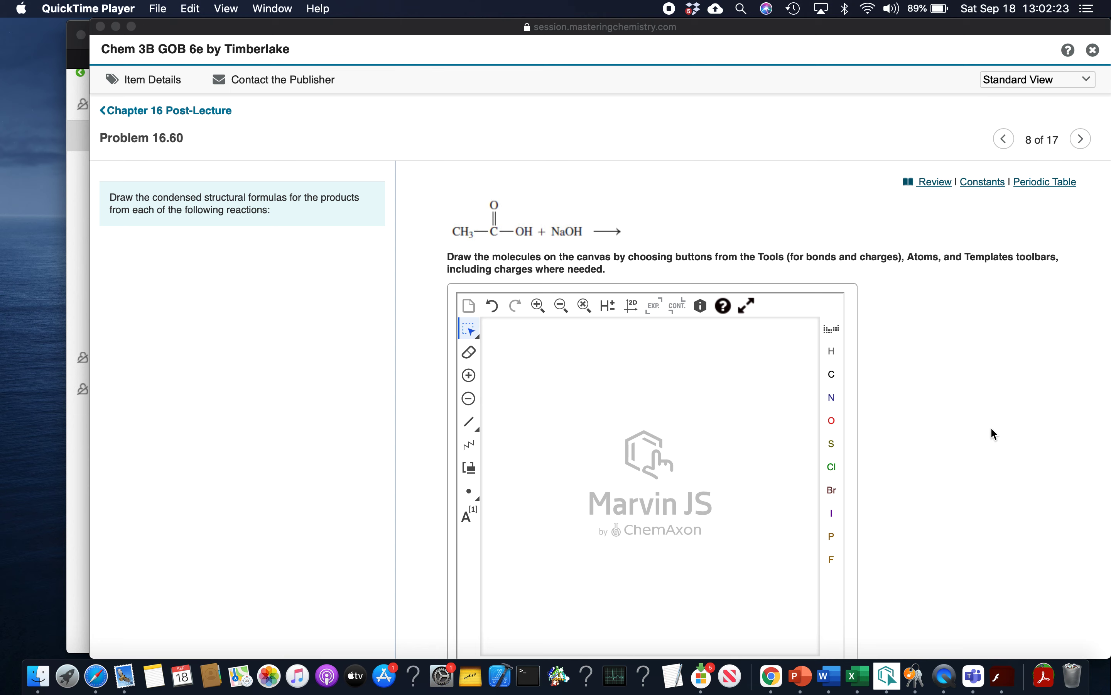
pyautogui.scroll(-2, 991, 426)
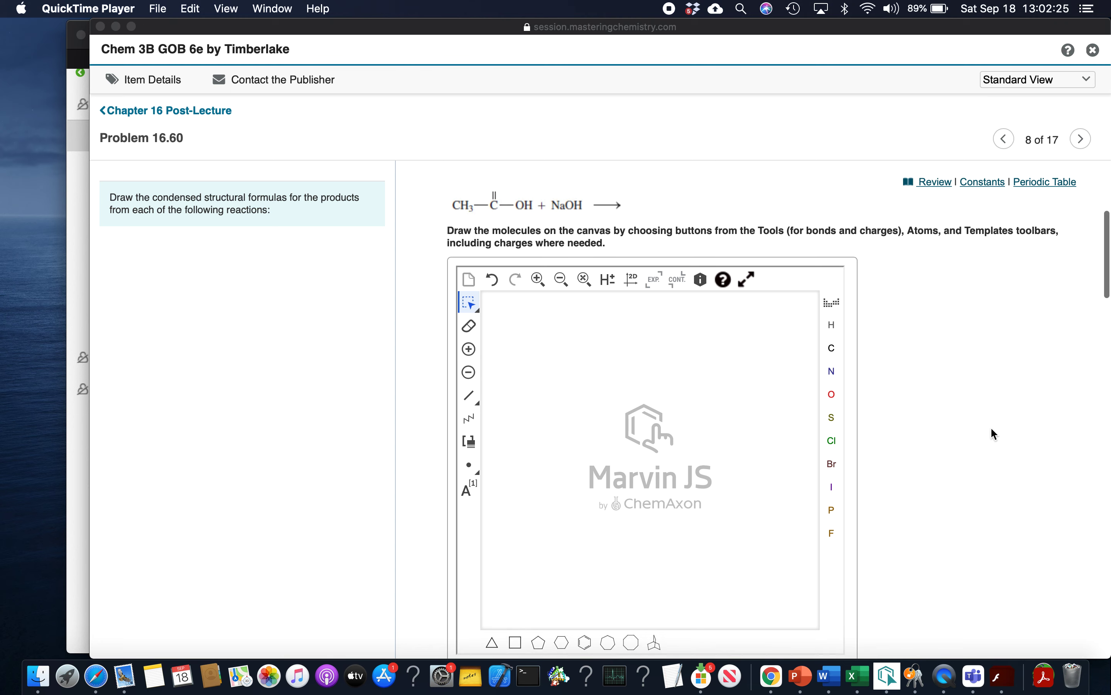
pyautogui.scroll(2, 991, 427)
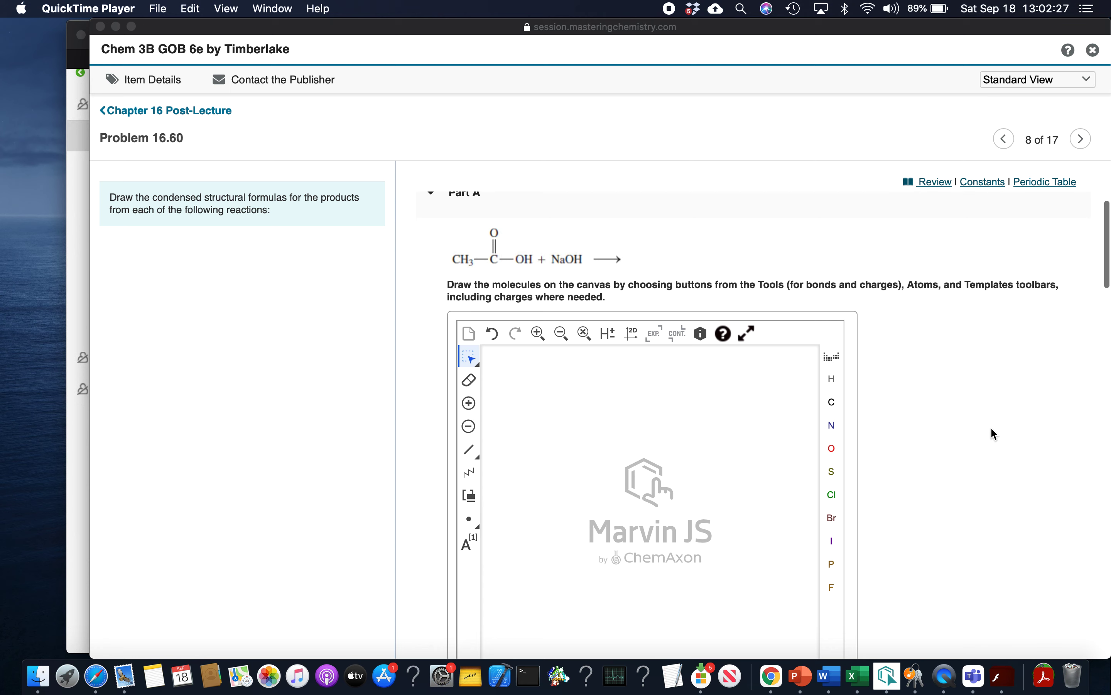
pyautogui.scroll(-1, 990, 429)
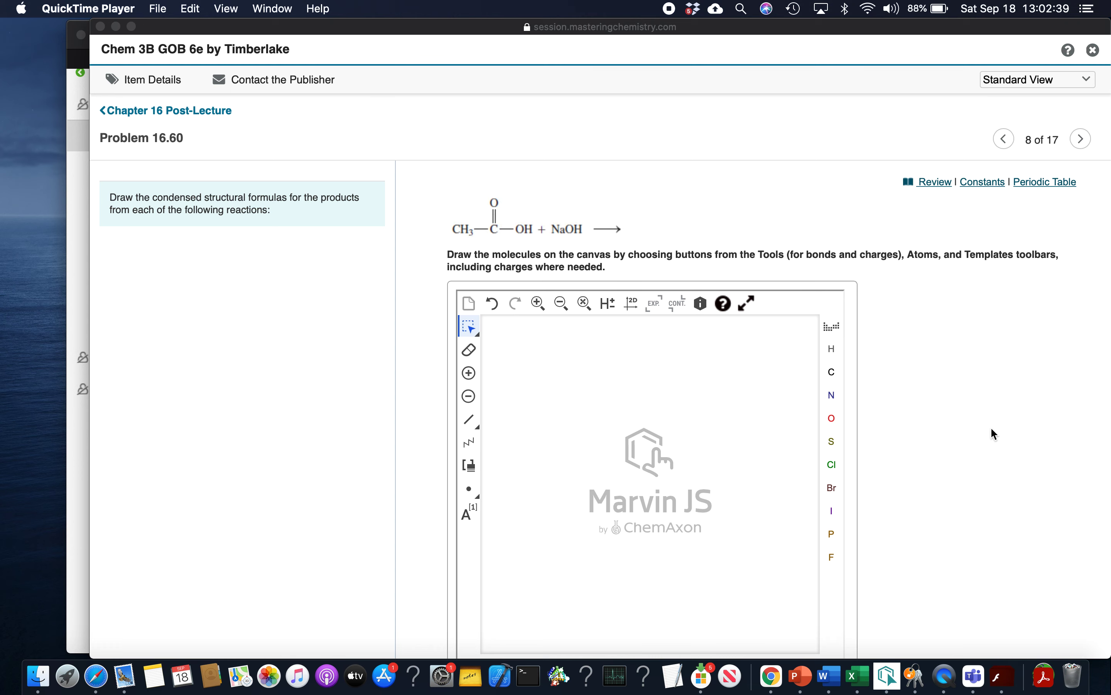
pyautogui.scroll(-1, 991, 426)
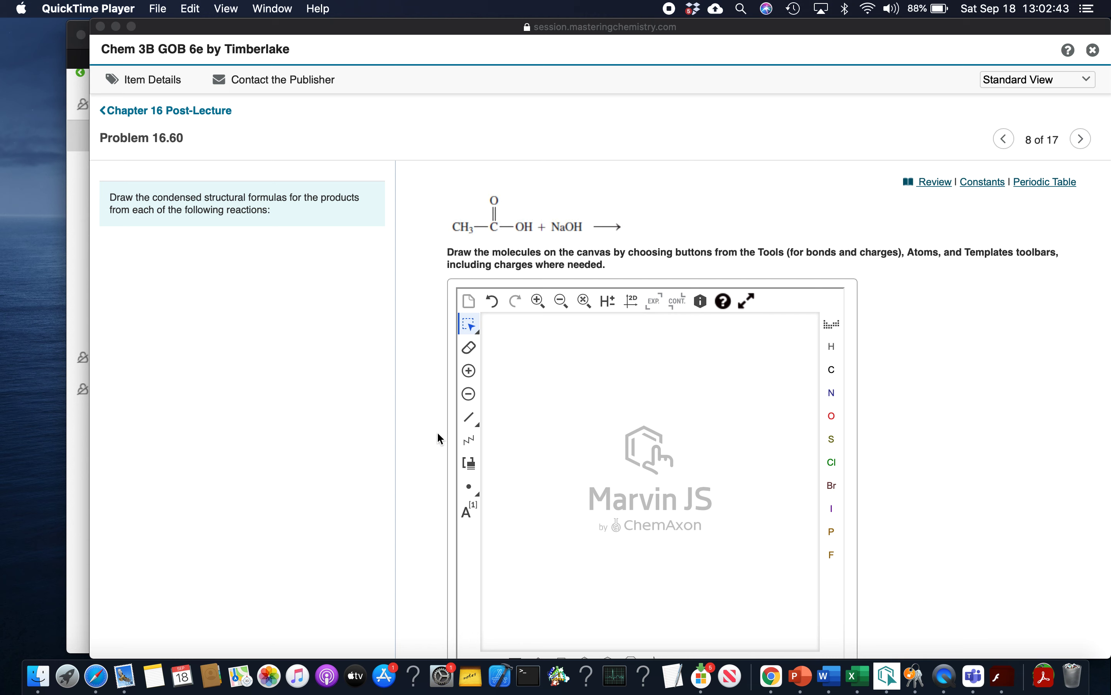
# Draw a carbon chain with the single bond tool on the blank canvas and undo the last bond added
pyautogui.click(472, 422)
pyautogui.click(471, 422)
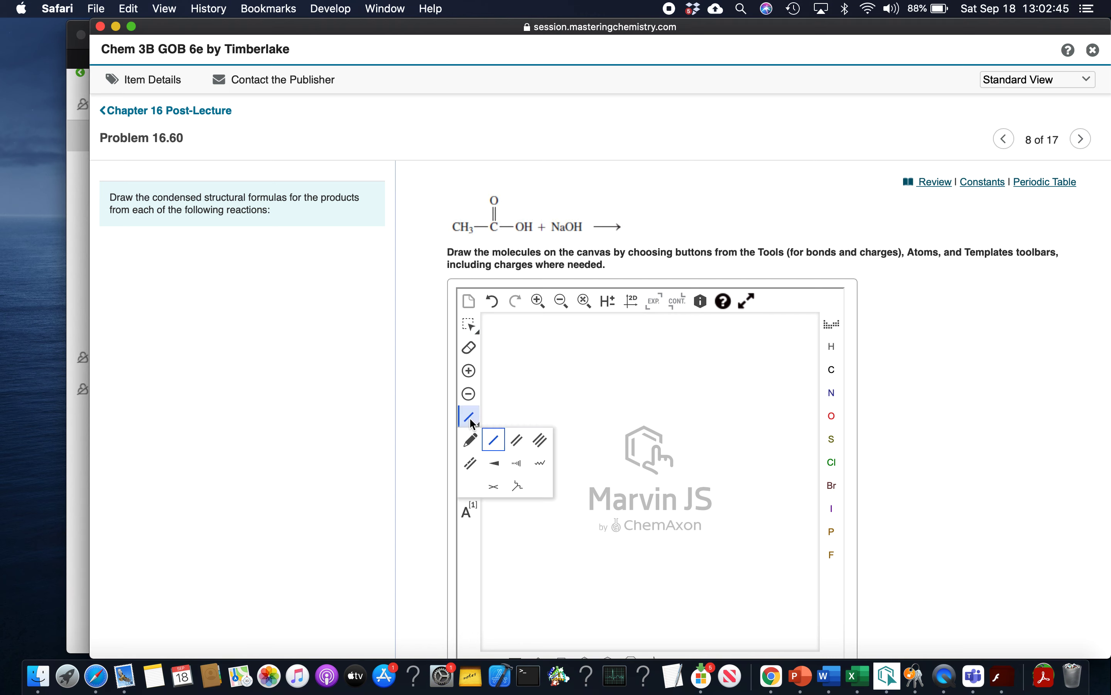
pyautogui.click(497, 439)
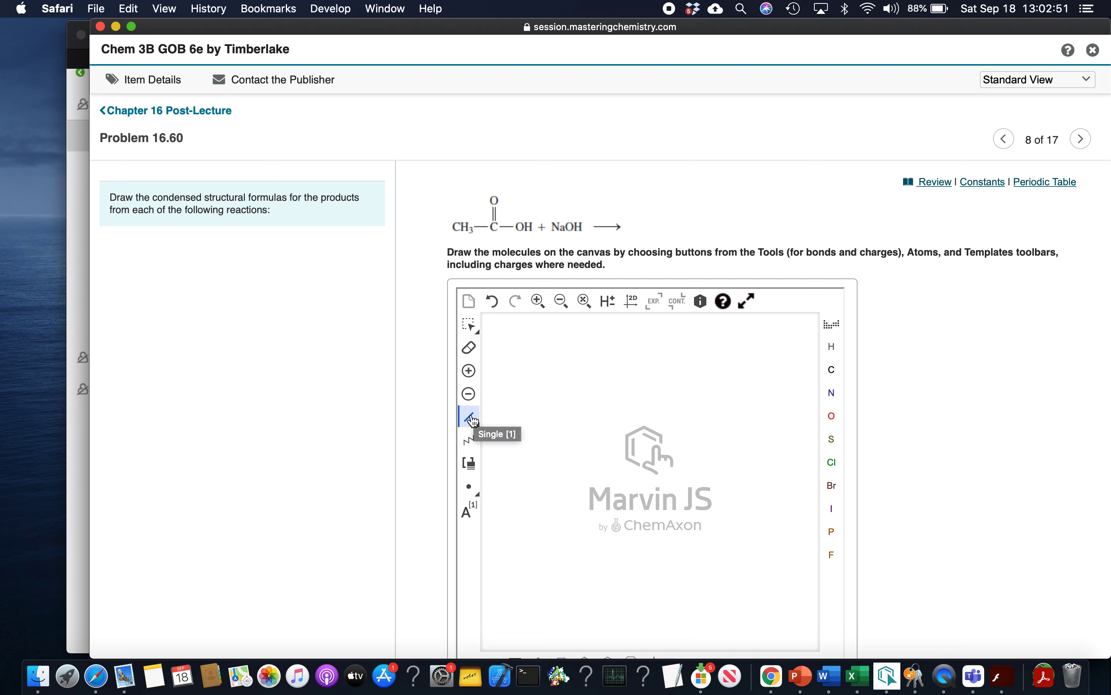
pyautogui.click(596, 413)
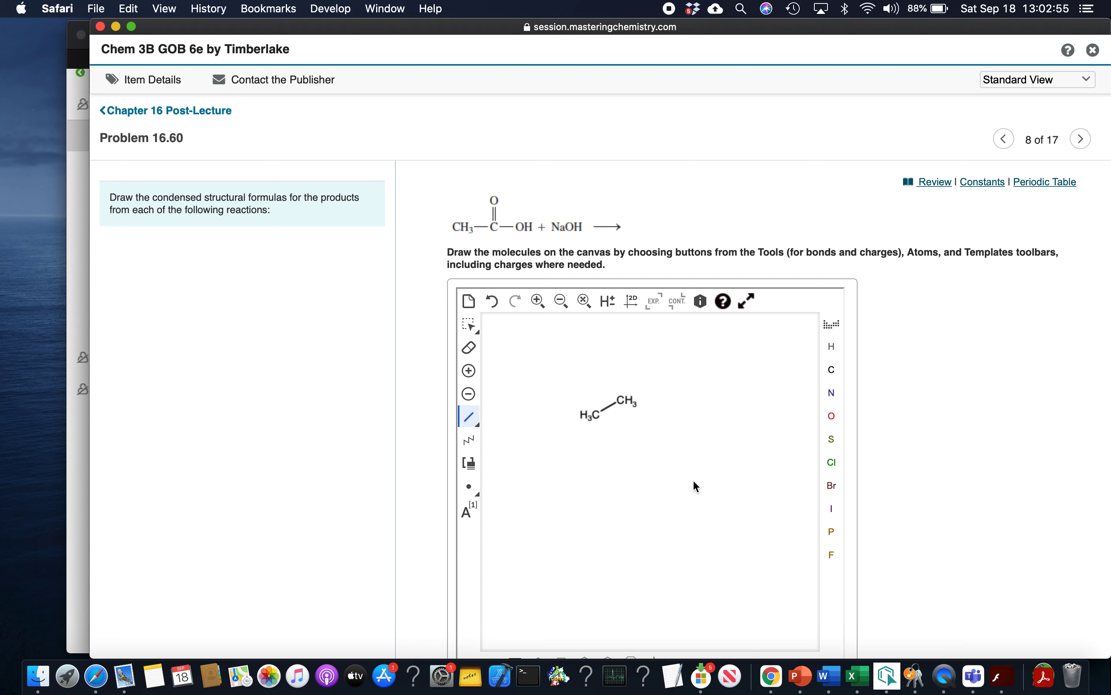
pyautogui.click(621, 400)
pyautogui.click(571, 366)
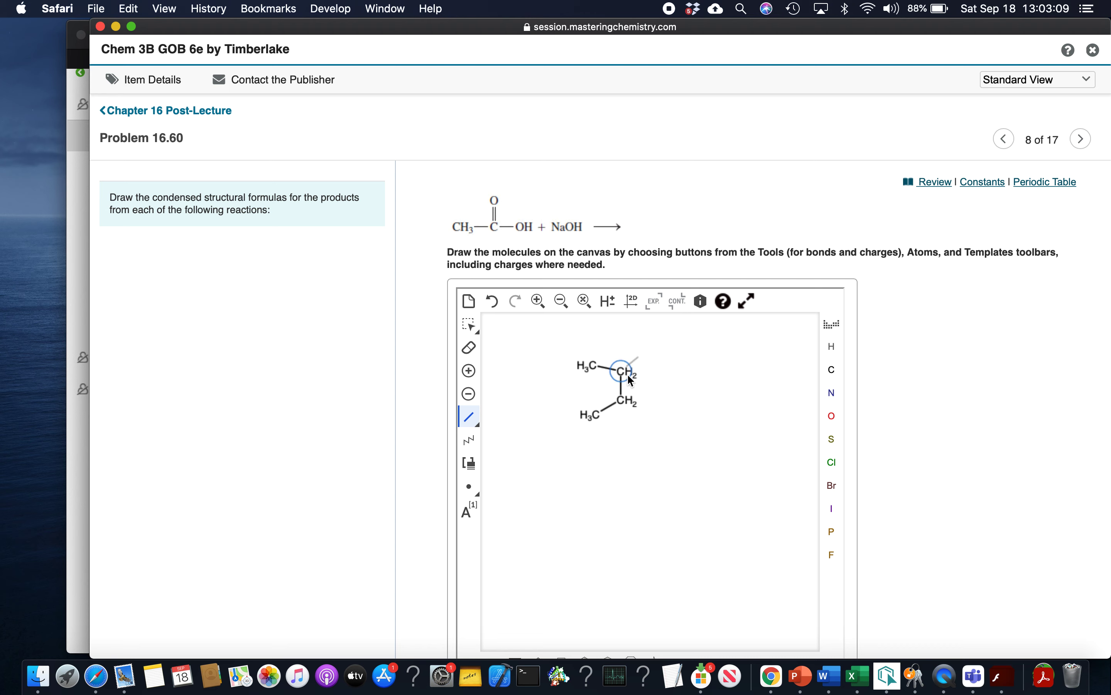
pyautogui.click(499, 304)
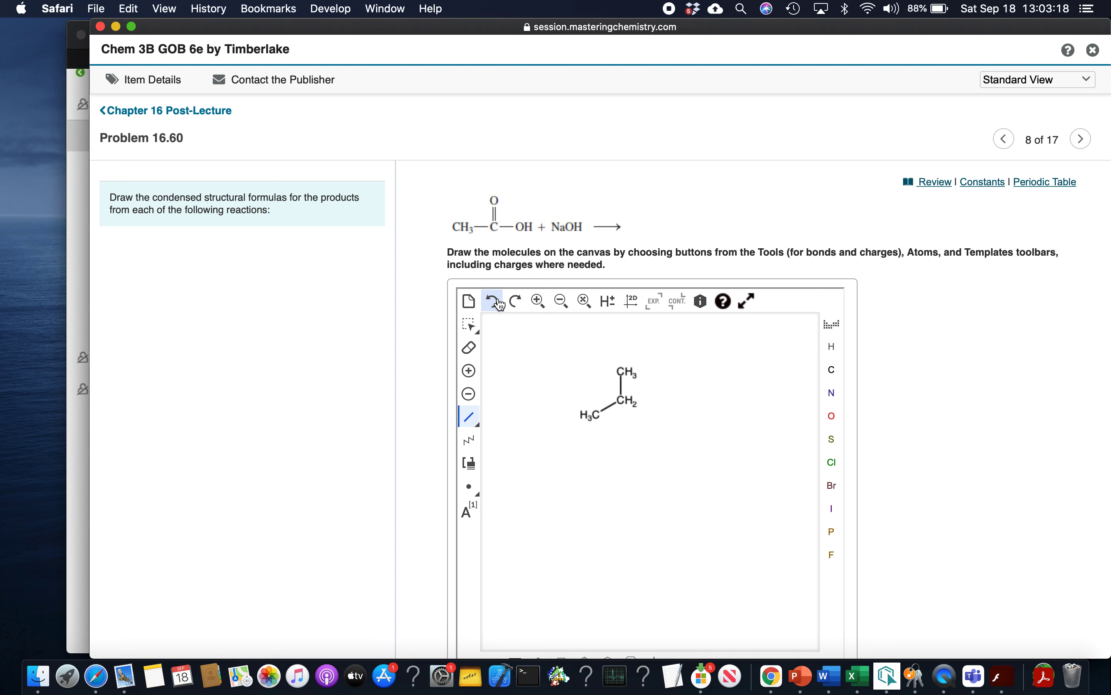
# Extend the carbon chain with single bonds to a five-carbon backbone carrying three methyl branches
pyautogui.click(625, 401)
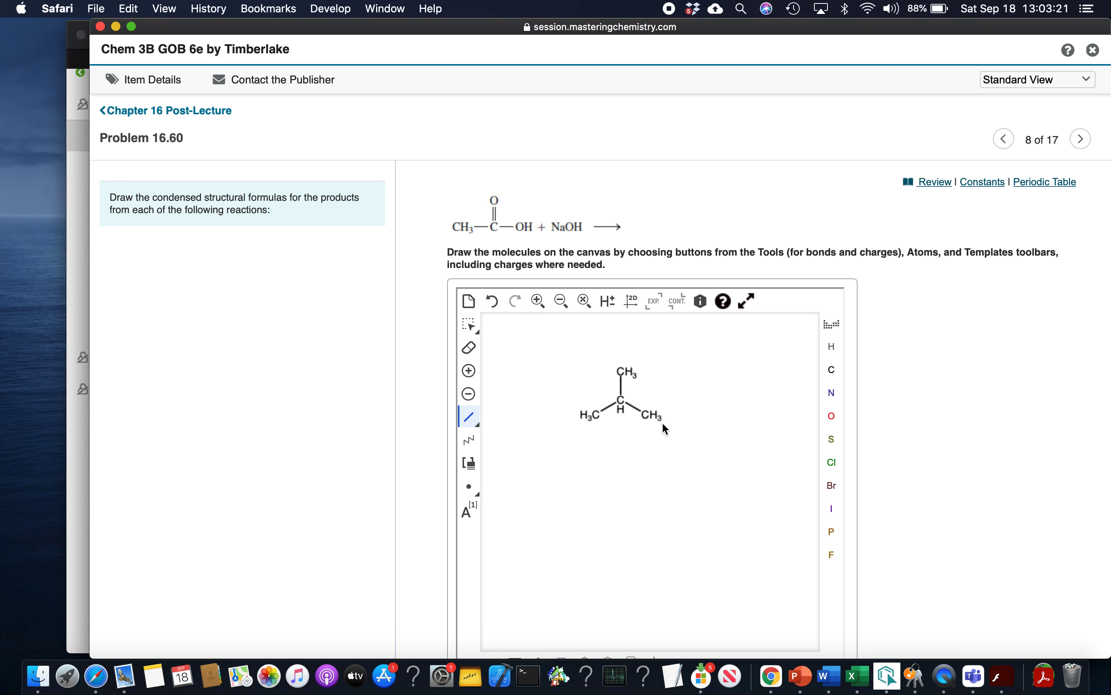
pyautogui.click(648, 415)
pyautogui.click(652, 418)
pyautogui.click(672, 402)
pyautogui.click(666, 405)
pyautogui.click(671, 404)
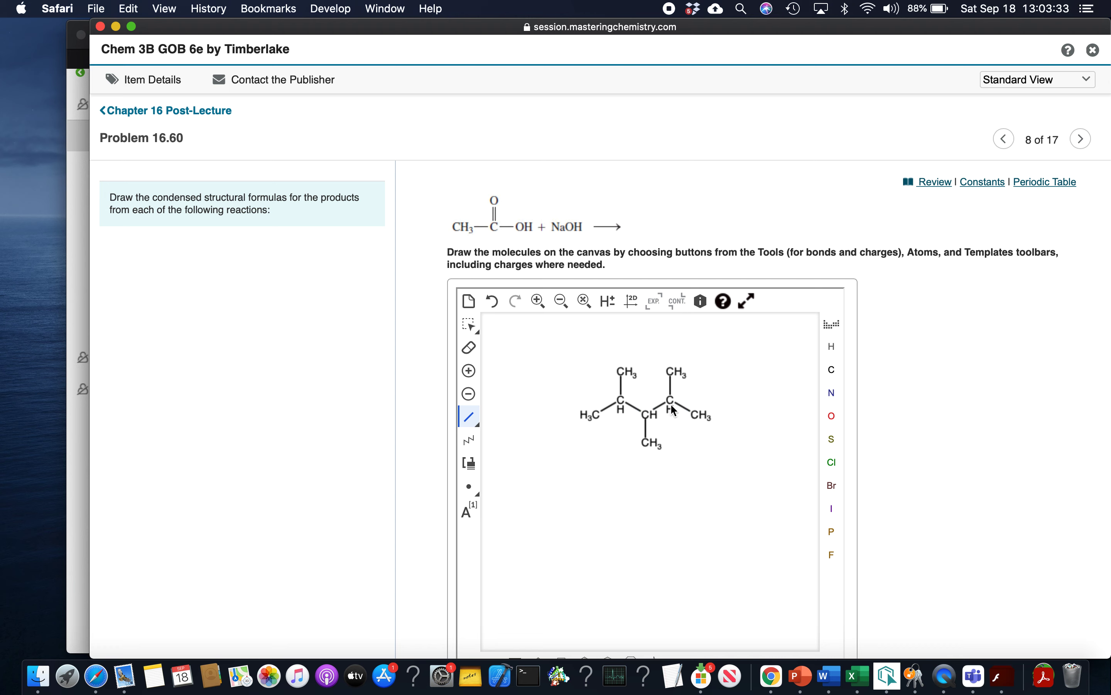
# Erase the three methyl branches from the five-carbon backbone
pyautogui.click(469, 352)
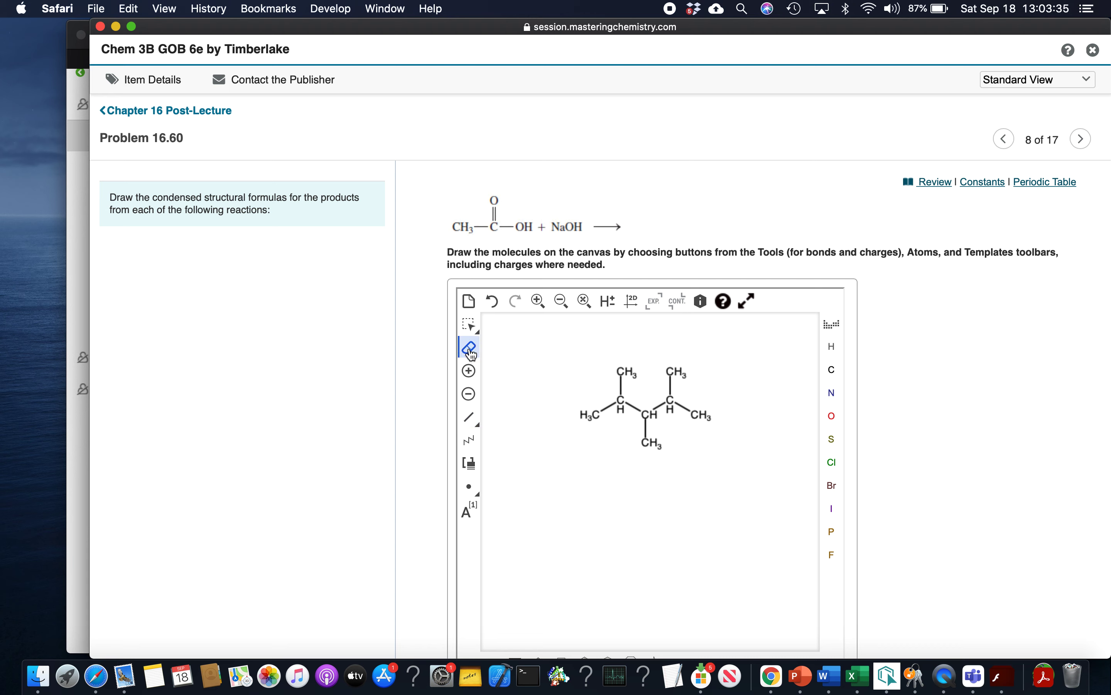
pyautogui.click(625, 372)
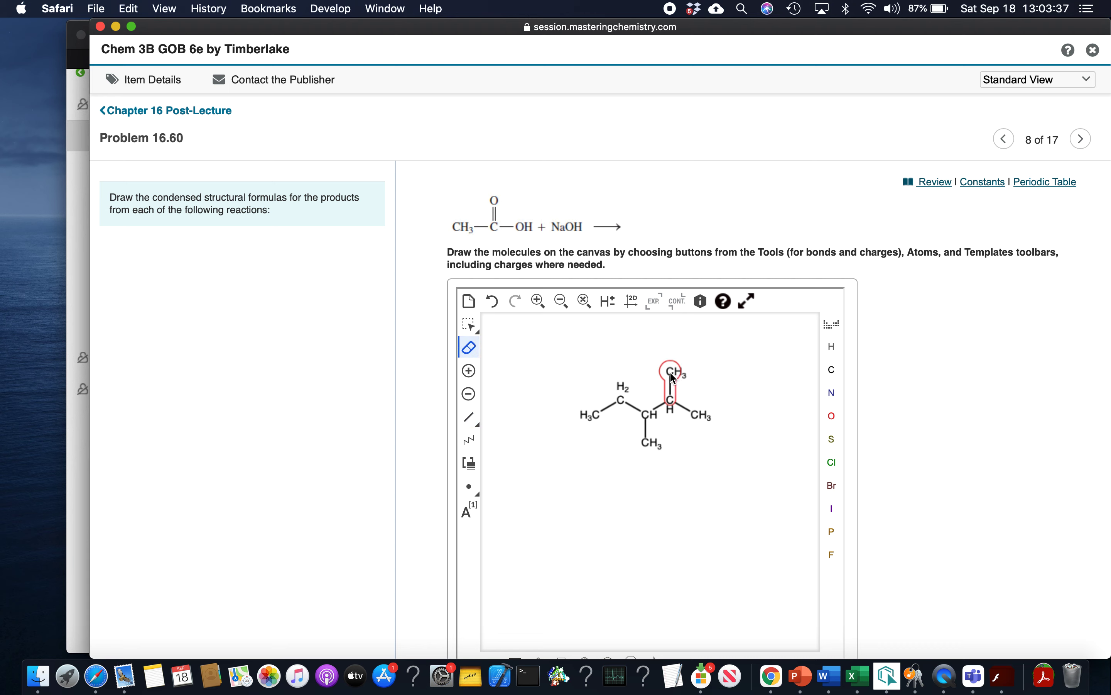
pyautogui.click(674, 372)
pyautogui.click(647, 443)
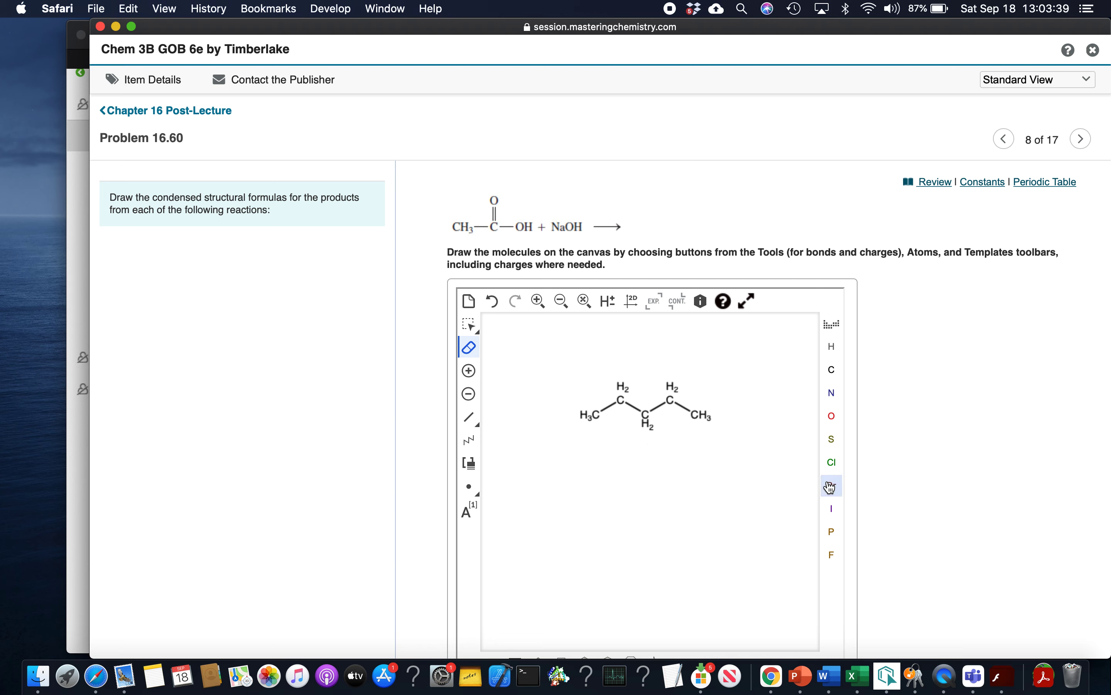
# Undo the branch erasures and erase the entire practice structure from the canvas
pyautogui.click(496, 307)
pyautogui.click(496, 307)
pyautogui.click(497, 306)
pyautogui.moveTo(570, 352); pyautogui.dragTo(739, 508)
# Draw a carbon skeleton with a central carbon single-bonded to two methyl groups and double-bonded to a carbon above
pyautogui.click(468, 417)
pyautogui.click(570, 439)
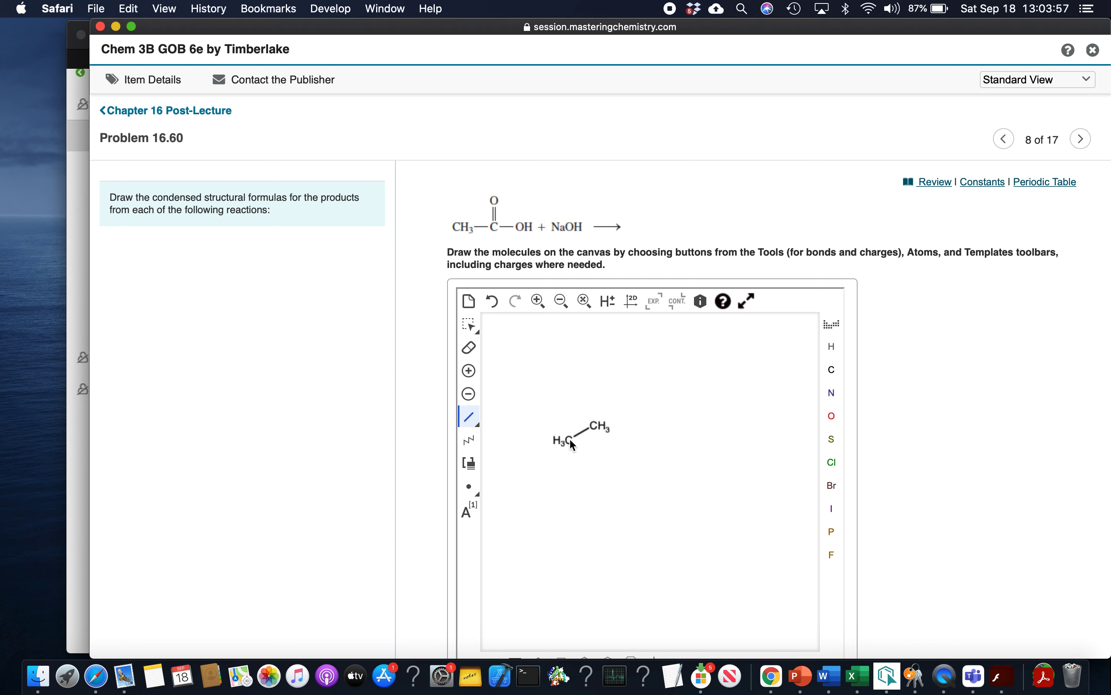
pyautogui.click(594, 427)
pyautogui.click(594, 426)
# Convert the skeleton into an acetate ion with two oxygens and a negative charge, and add a separate water molecule
pyautogui.click(831, 415)
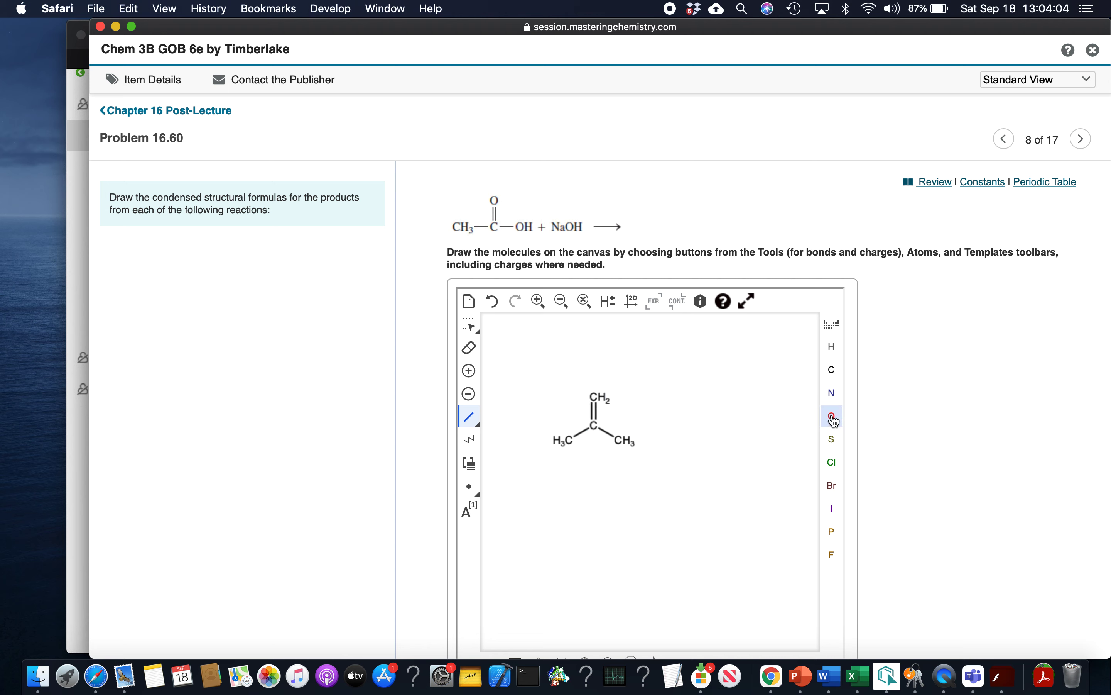
pyautogui.click(597, 397)
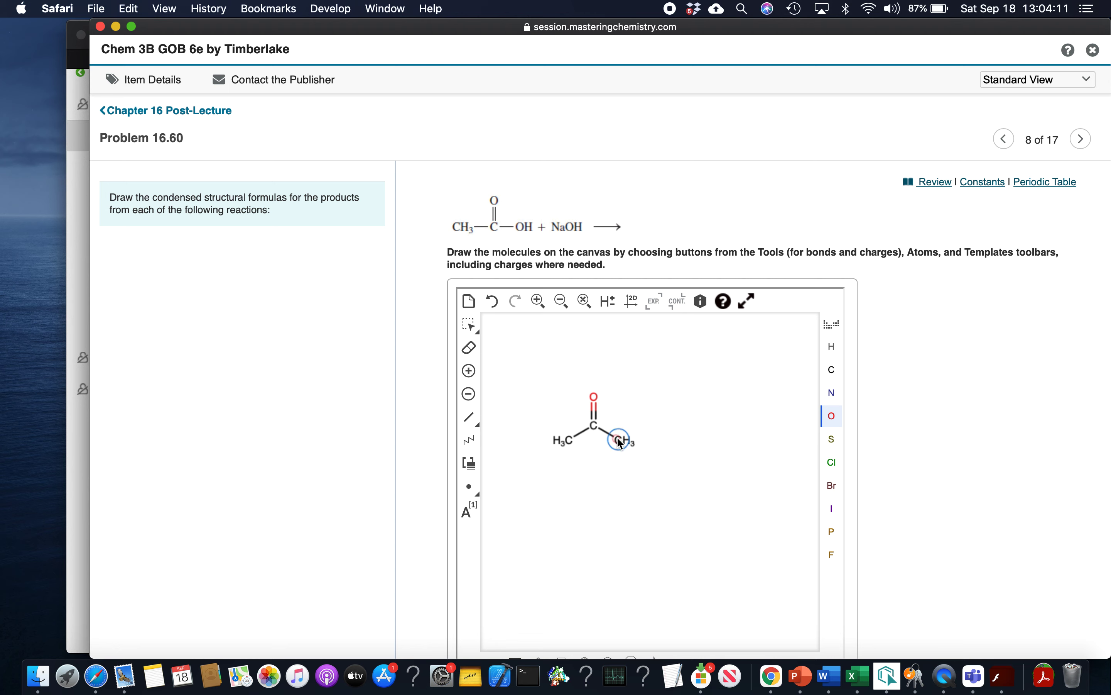
pyautogui.click(701, 413)
pyautogui.click(620, 440)
pyautogui.click(471, 392)
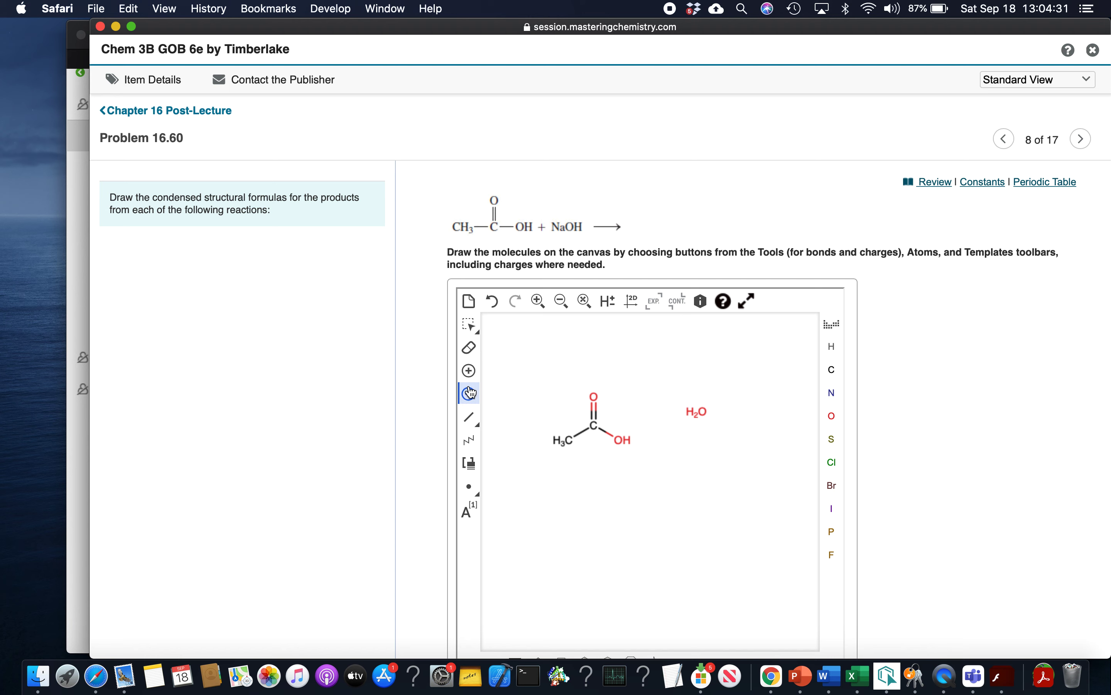
pyautogui.click(623, 441)
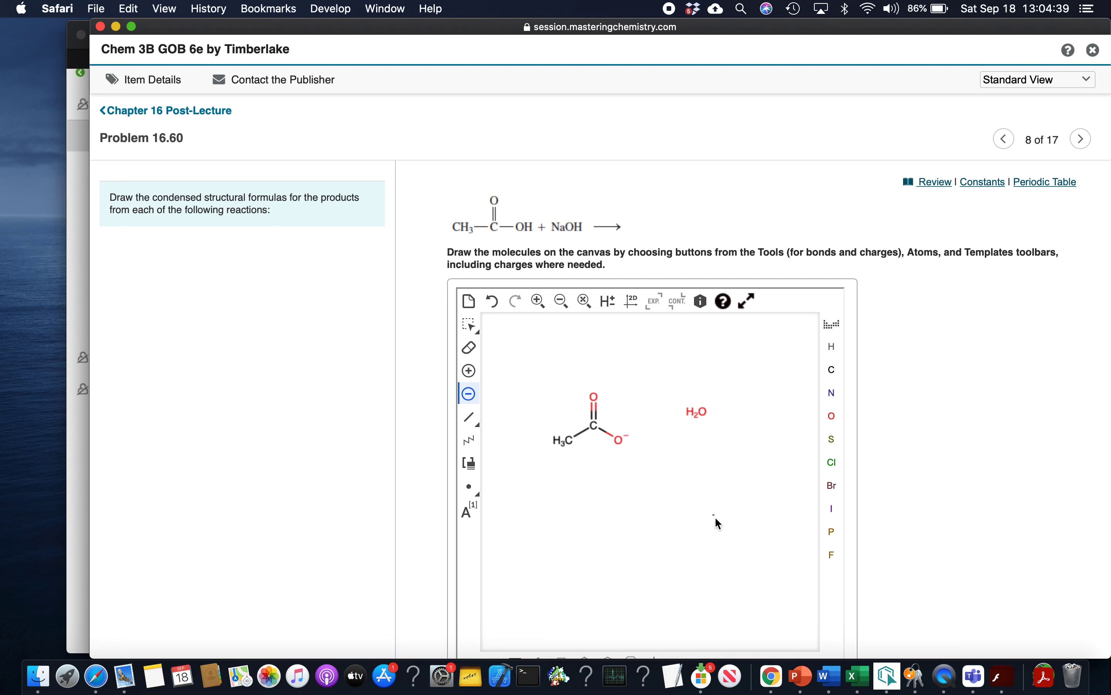
# Try adding a positive charge to the double-bonded oxygen and to the methyl carbon, undoing each one
pyautogui.click(469, 371)
pyautogui.click(601, 398)
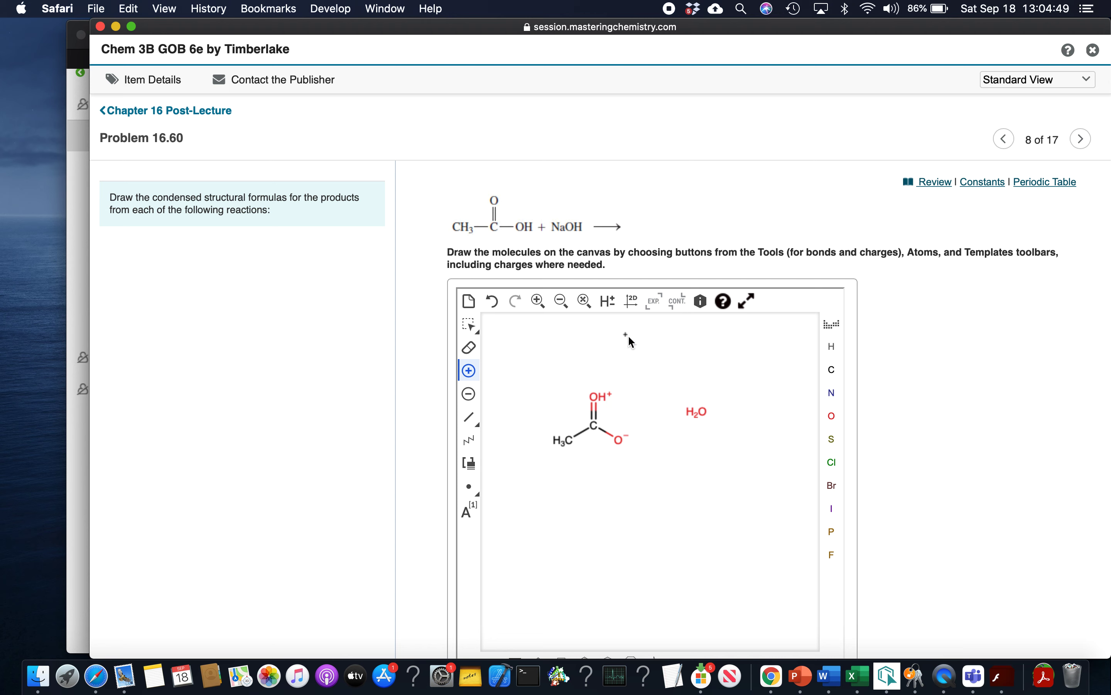
pyautogui.click(490, 302)
pyautogui.click(572, 442)
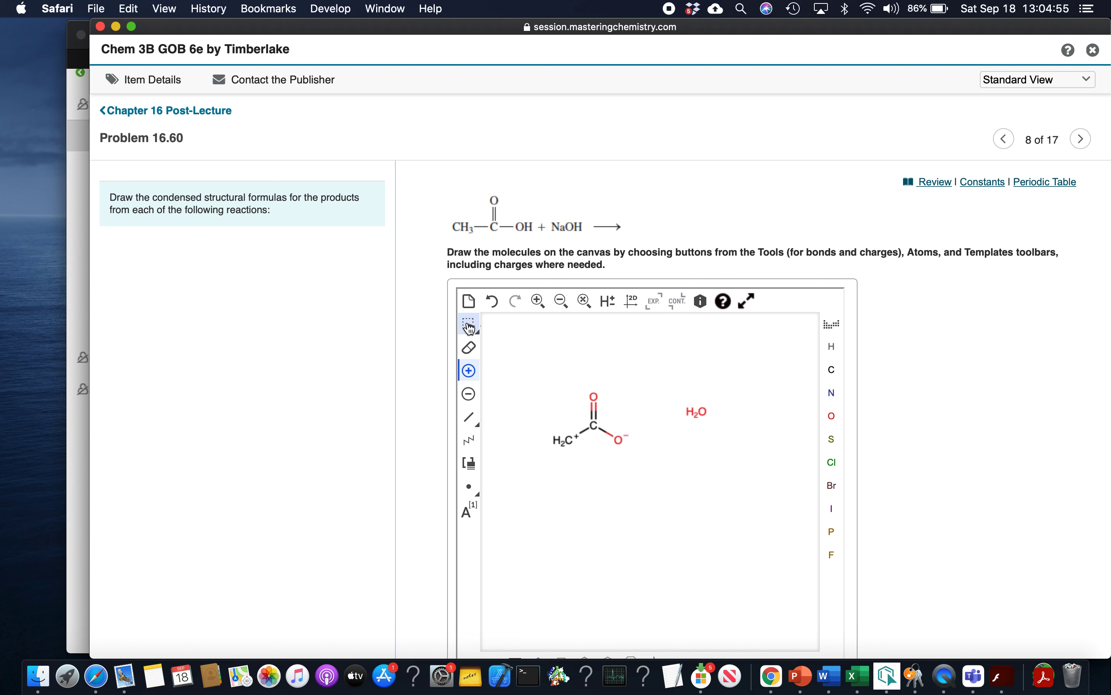
pyautogui.click(492, 301)
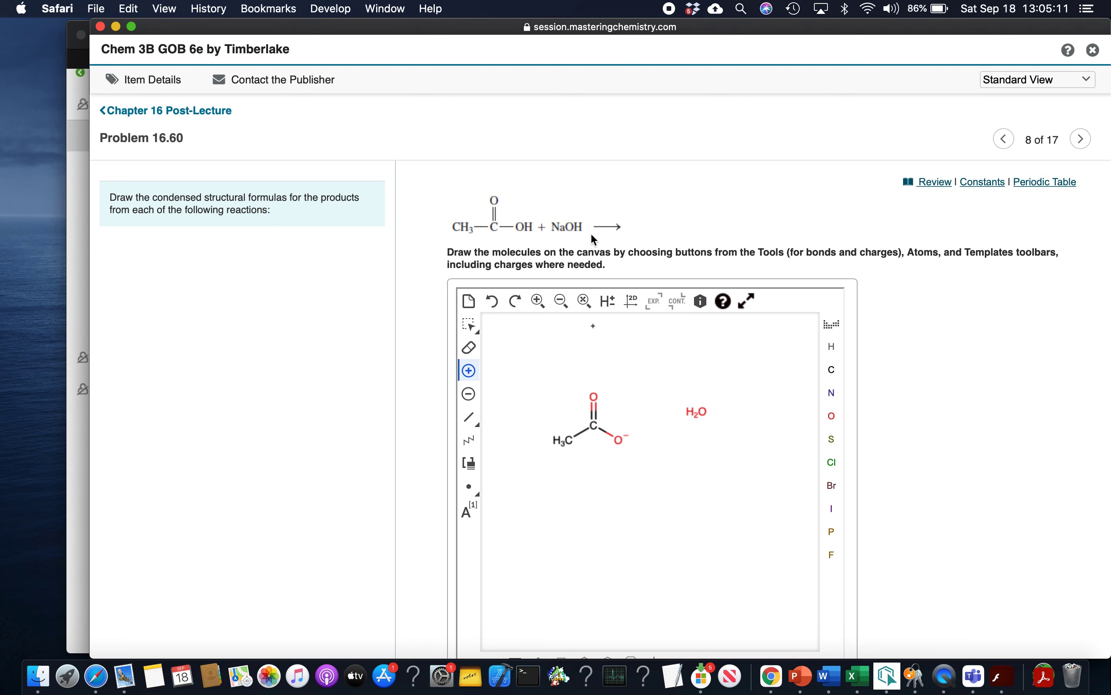
pyautogui.click(831, 324)
pyautogui.click(831, 325)
pyautogui.click(832, 332)
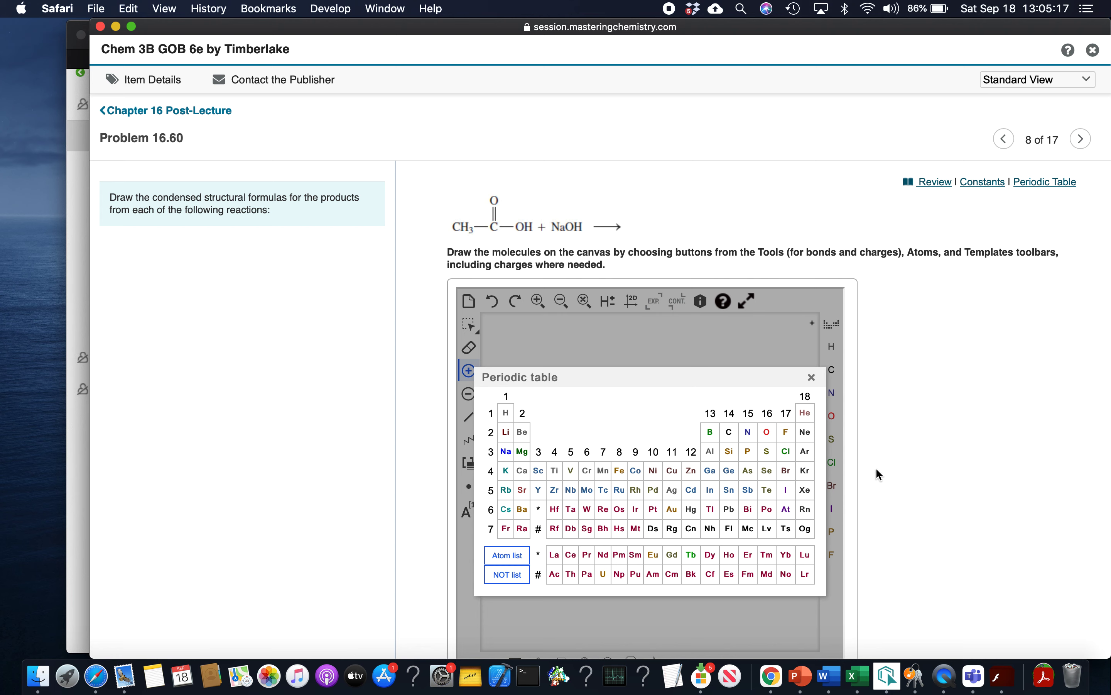
pyautogui.click(811, 377)
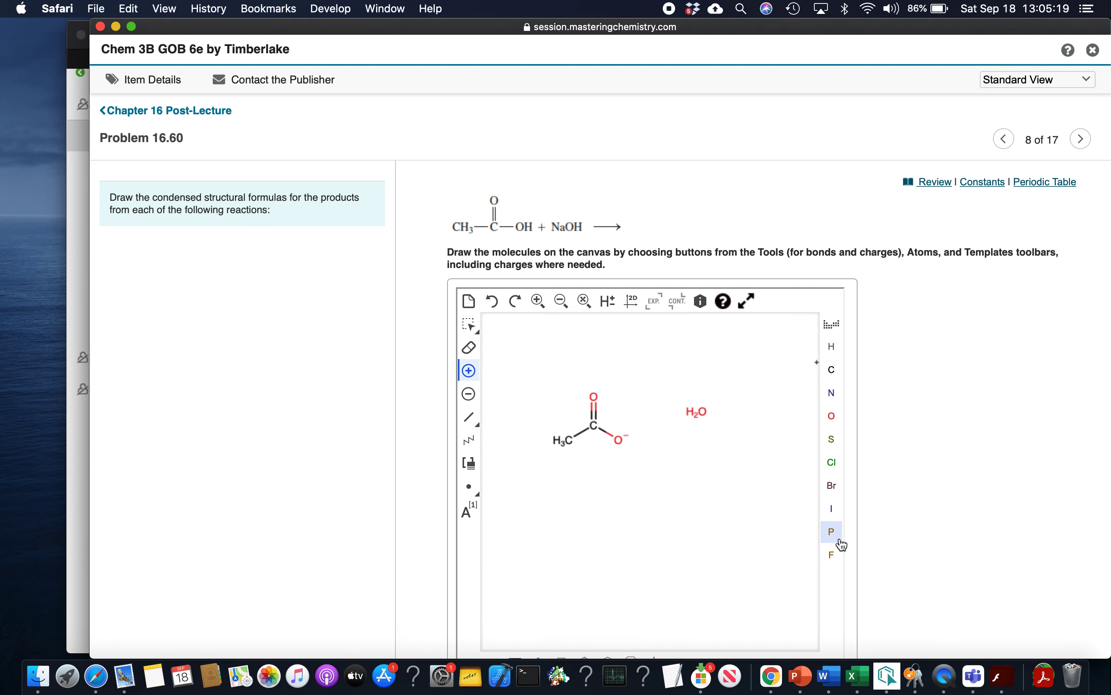
# Place a separate sodium atom below the water molecule and give it a positive charge
pyautogui.click(833, 324)
pyautogui.click(507, 453)
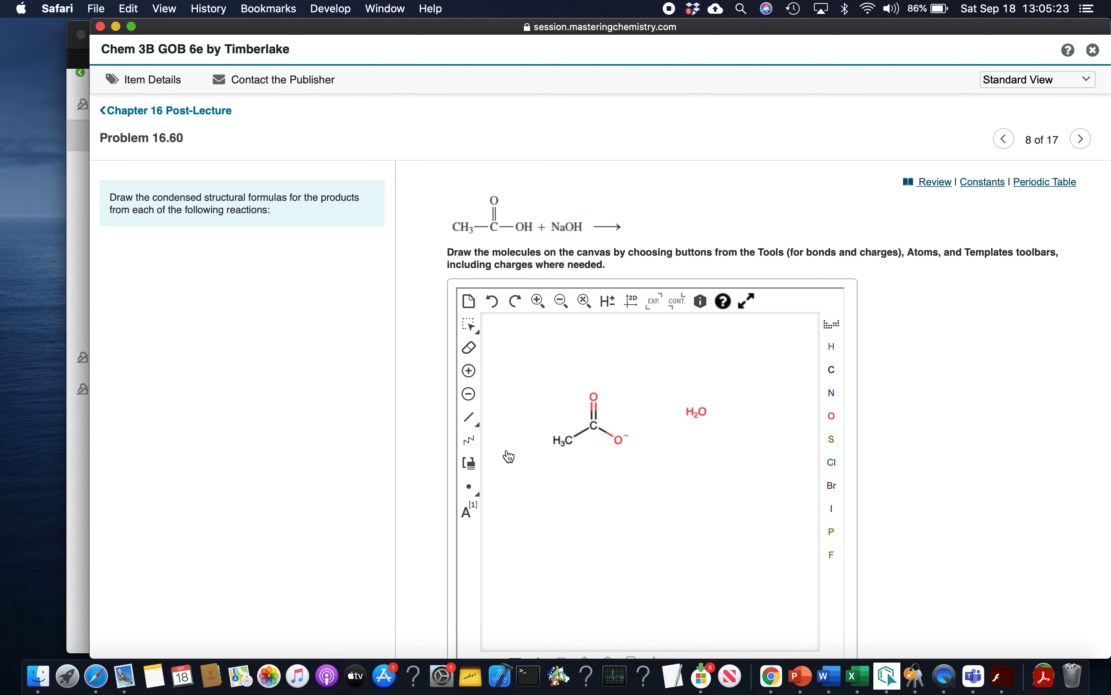
pyautogui.click(697, 492)
pyautogui.click(476, 372)
pyautogui.click(697, 491)
pyautogui.scroll(-5, 766, 493)
pyautogui.scroll(7, 766, 494)
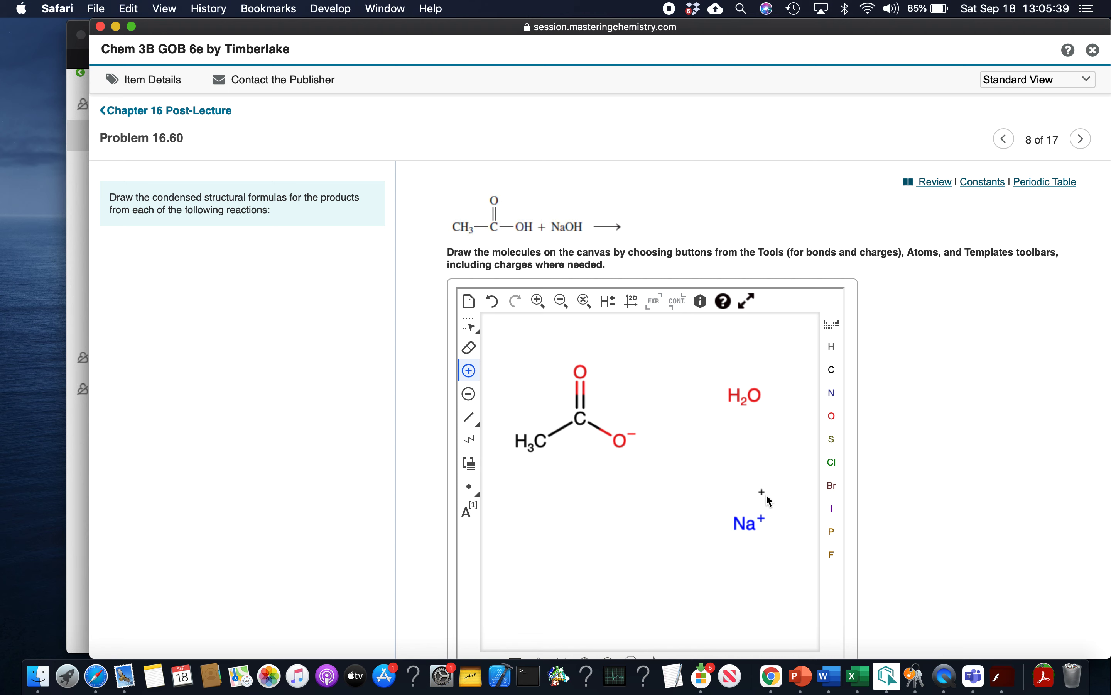